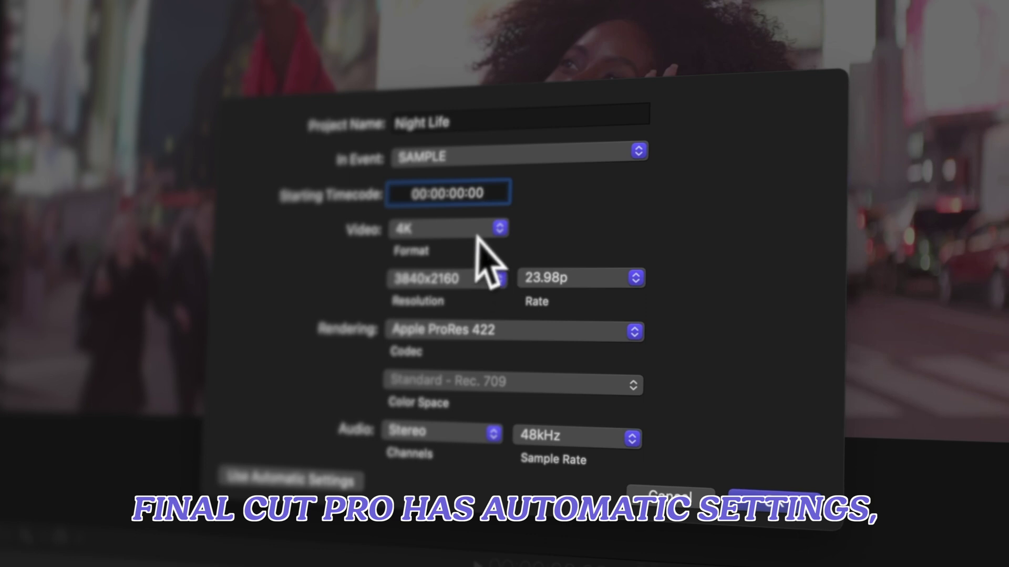
- Choose 1080p HD instead of 4K in the project's Video Format pop-up
left_click(476, 230)
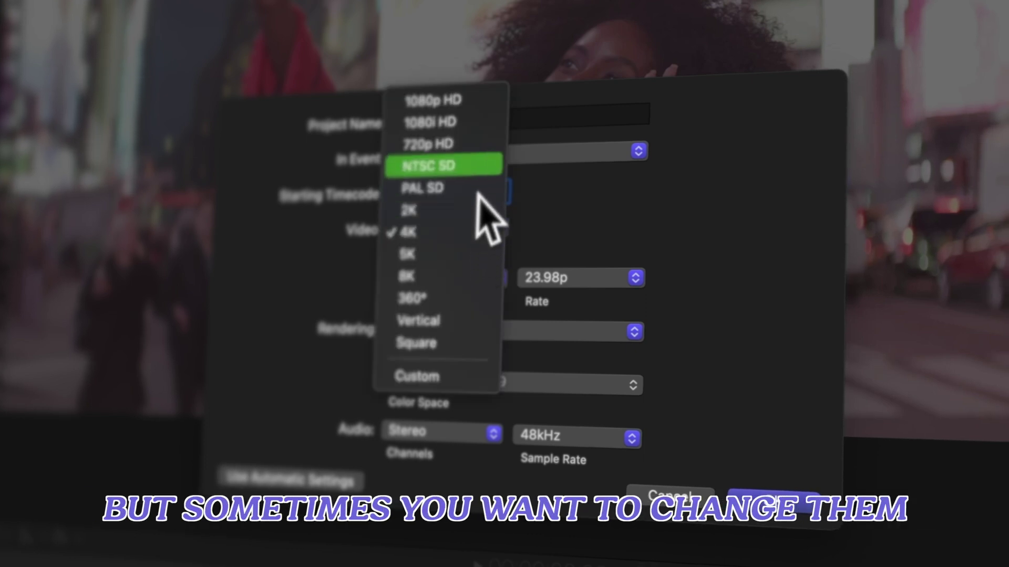
left_click(477, 101)
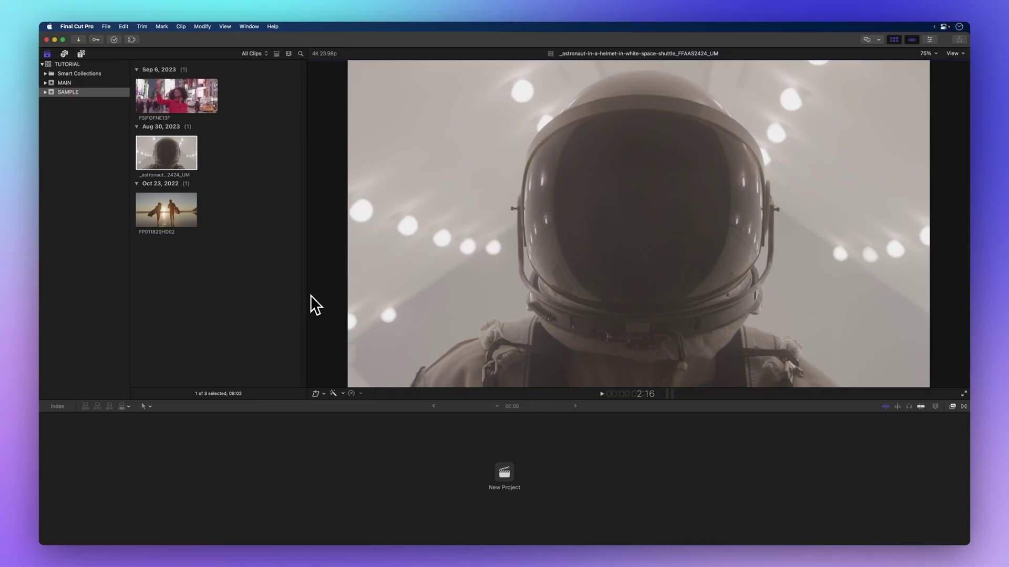
- Start a new project named Mars 2023, keeping it in the SAMPLE event
key("super+n")
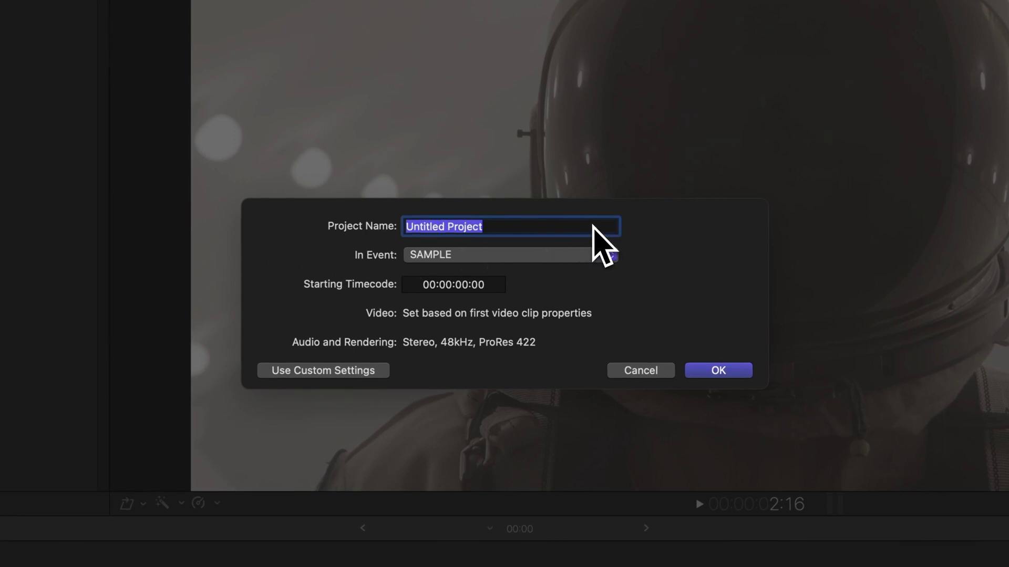
type("Mars 2023")
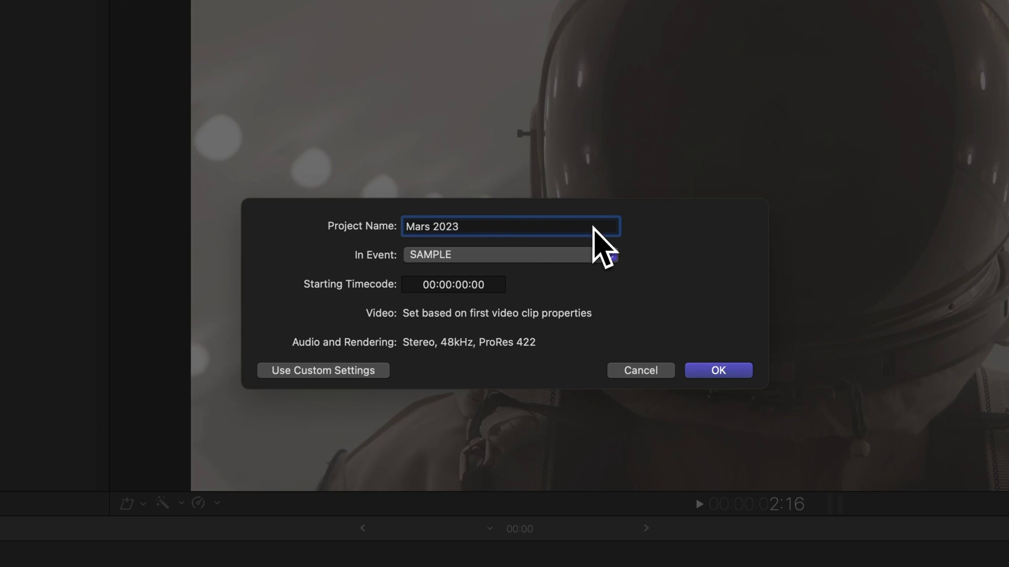
left_click(603, 255)
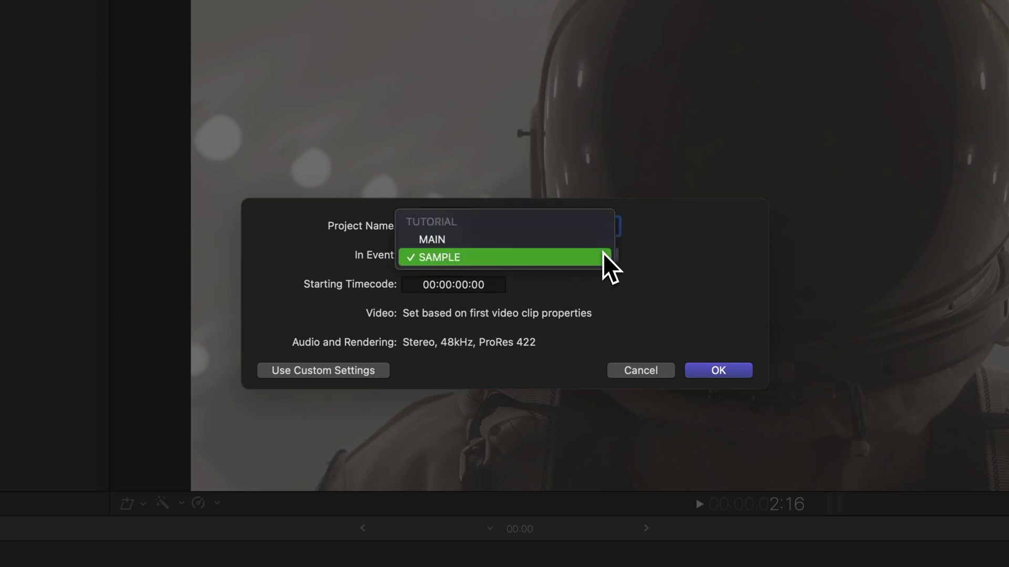
left_click(604, 260)
left_click(495, 286)
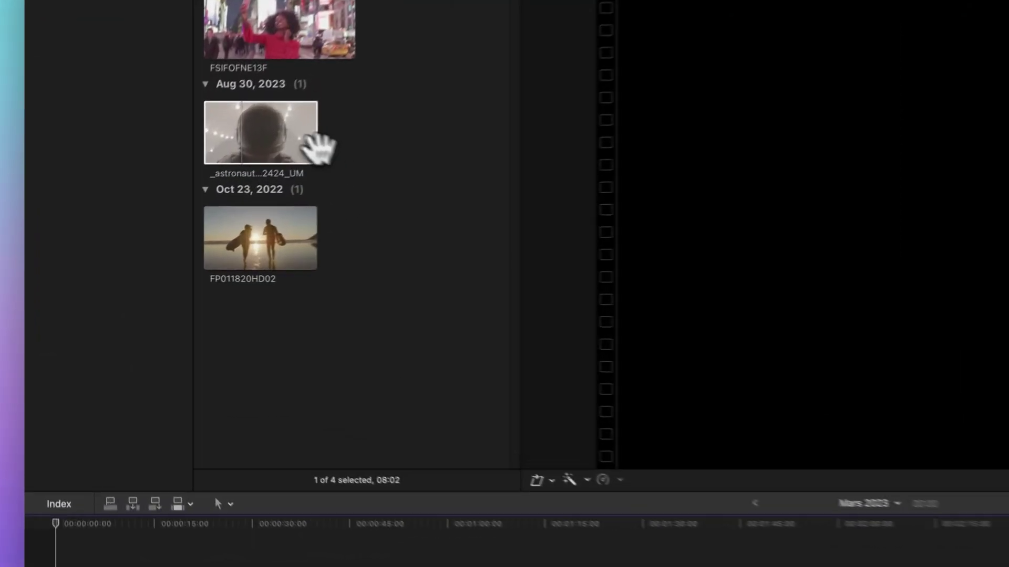
- Drag the astronaut clip into the empty timeline and drop it at the very start
left_click_drag(194, 213, 87, 466)
left_click_drag(120, 395, 94, 357)
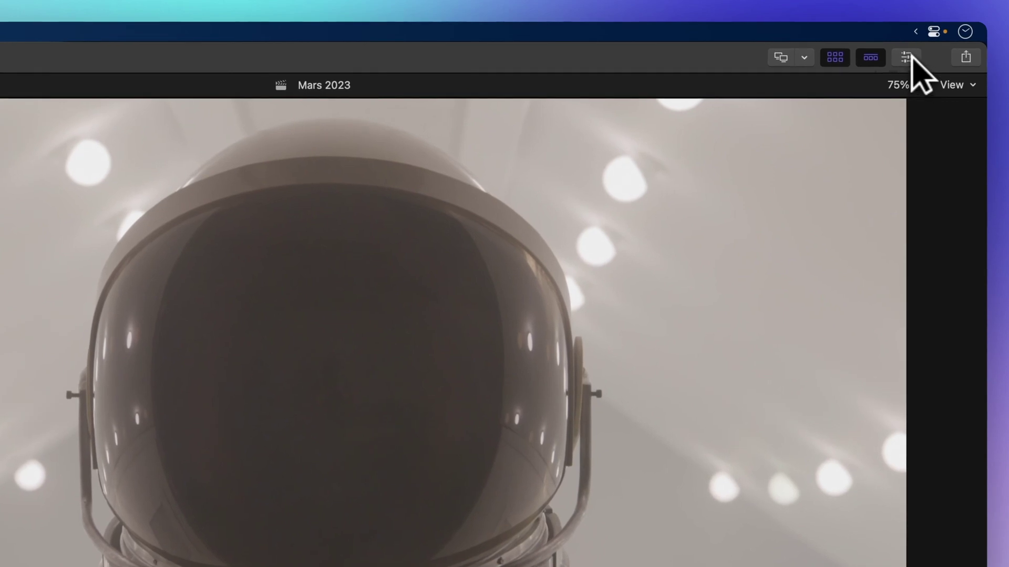
- Check Mars 2023's settings in the Info inspector, then pull the astronaut clip out of the timeline
left_click(906, 57)
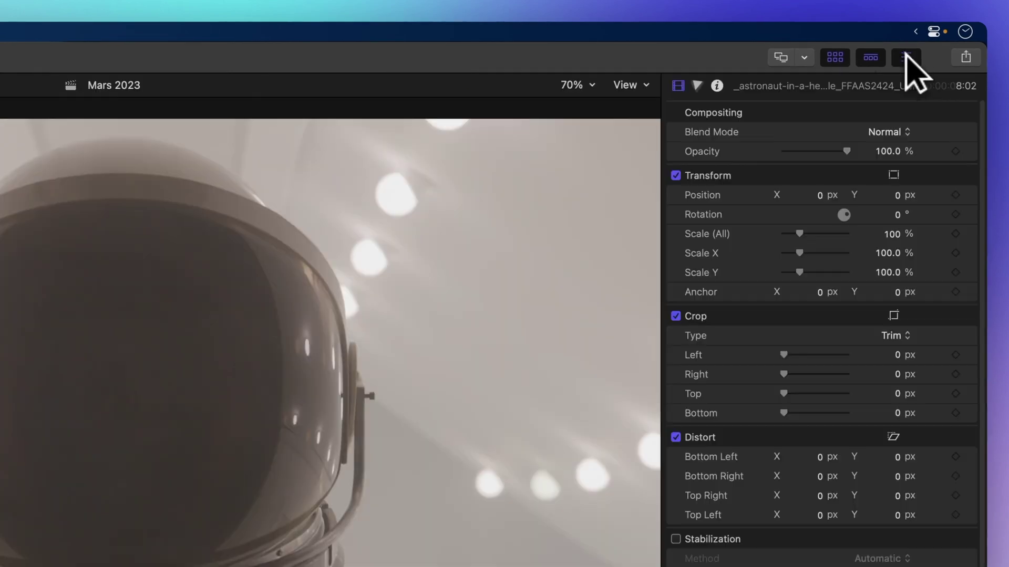
left_click(717, 87)
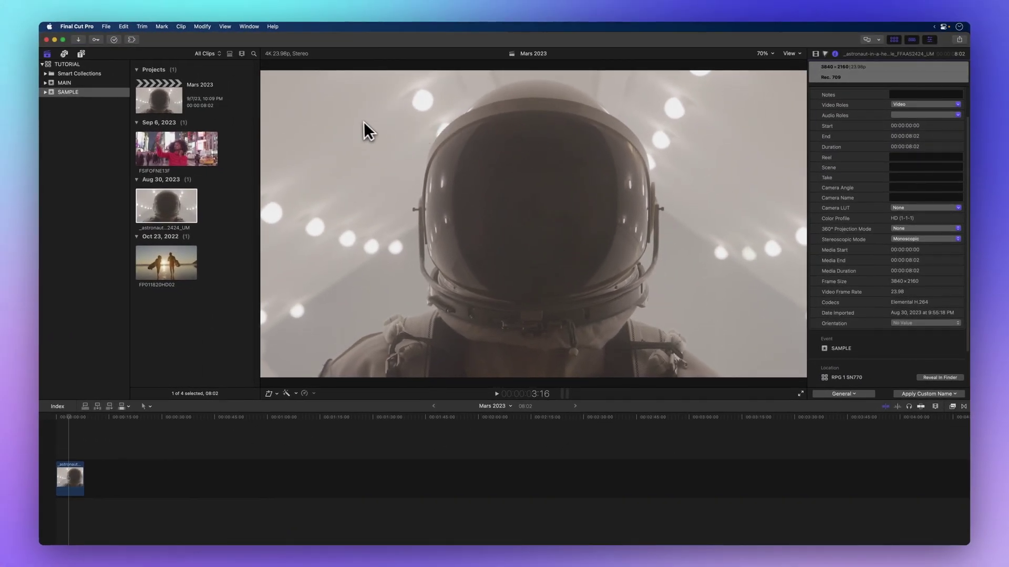
left_click(162, 96)
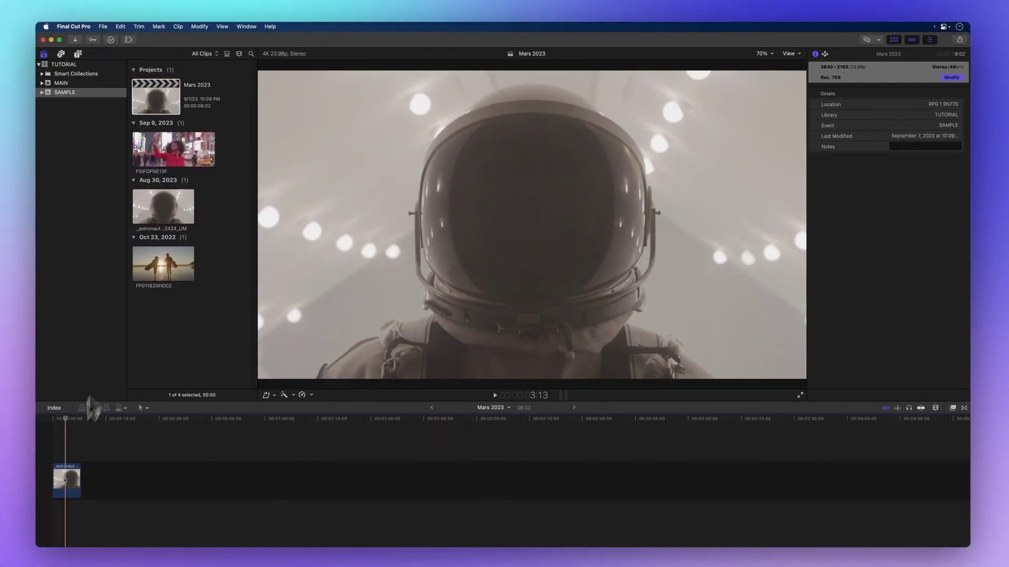
left_click(70, 486)
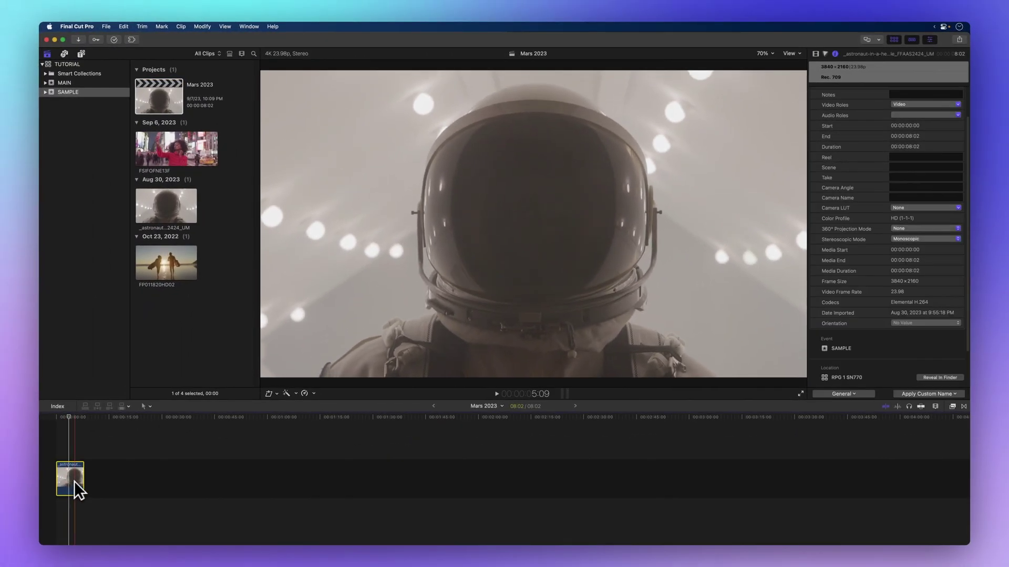
left_click_drag(74, 479, 97, 441)
- Add FSIFOFNE13F to the timeline and set the project to Custom 5120x2160, 23.98p, Rec. 601 (PAL)
left_click_drag(176, 148, 122, 486)
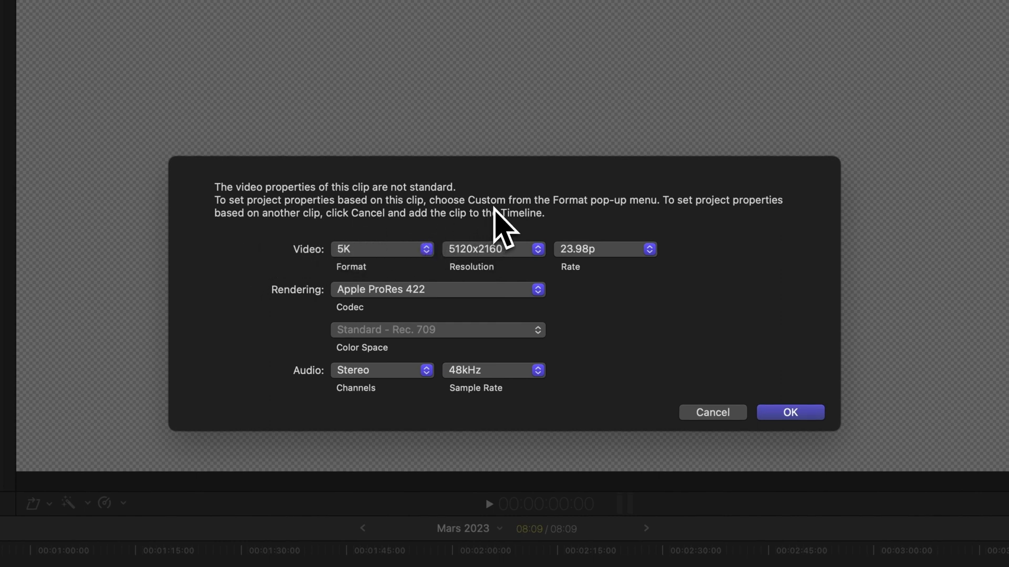
left_click(372, 251)
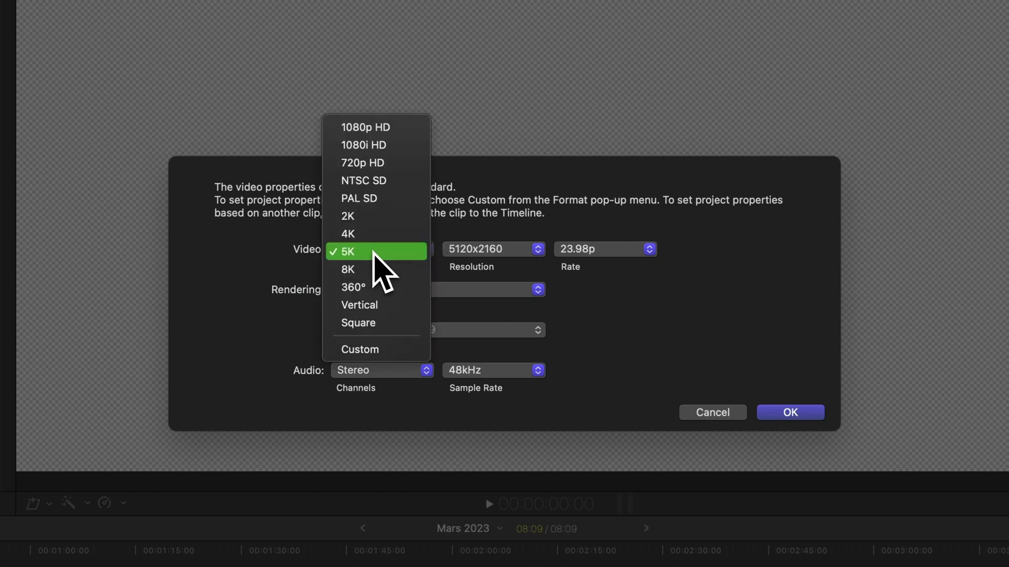
left_click(374, 252)
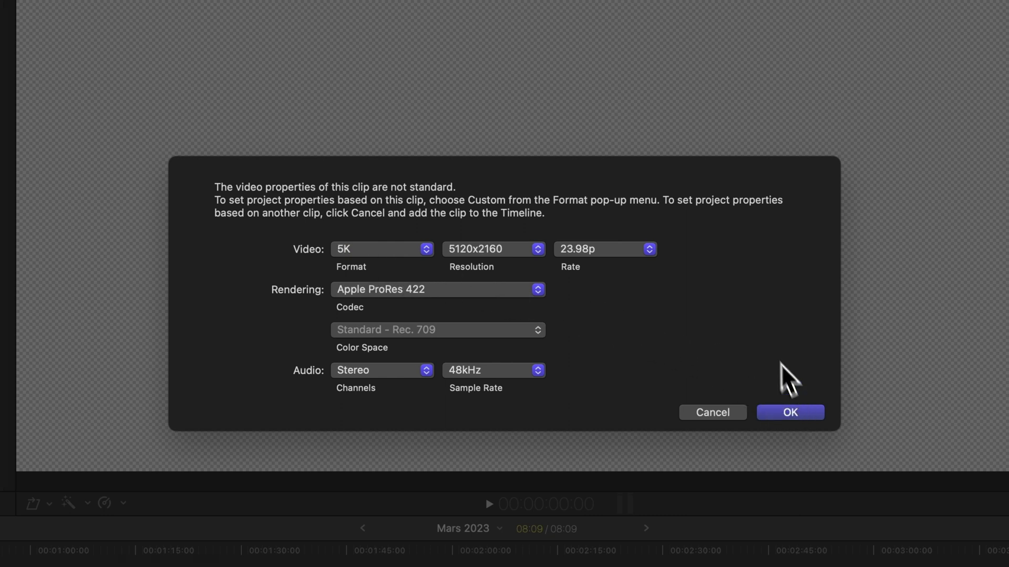
left_click(369, 254)
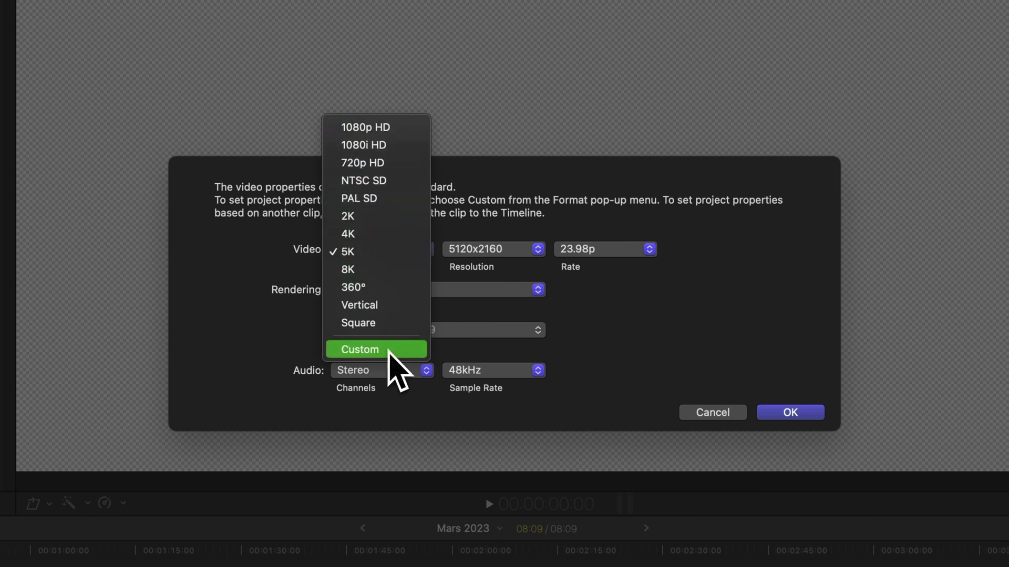
left_click(415, 349)
left_click(499, 353)
left_click(499, 353)
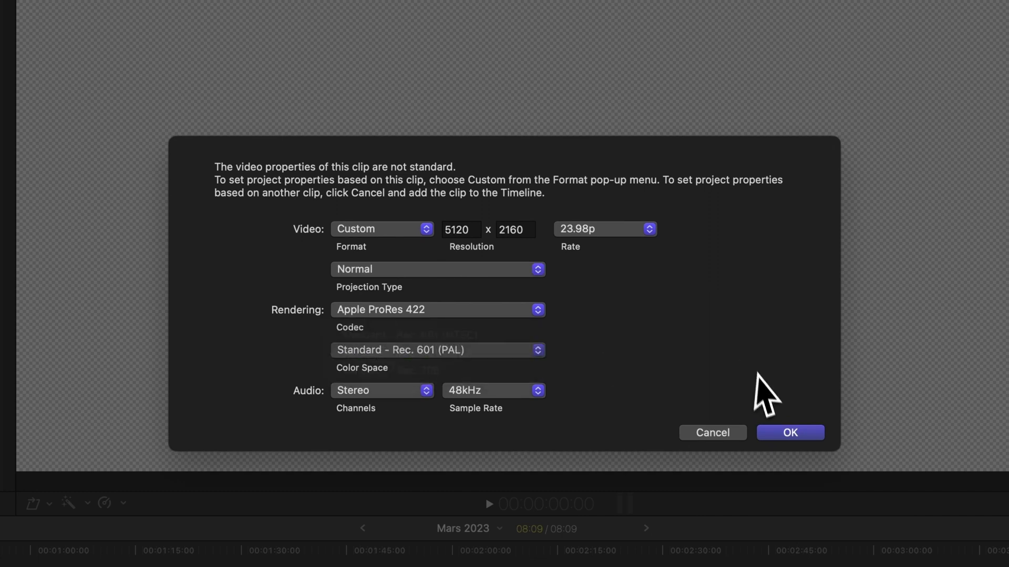
left_click(785, 432)
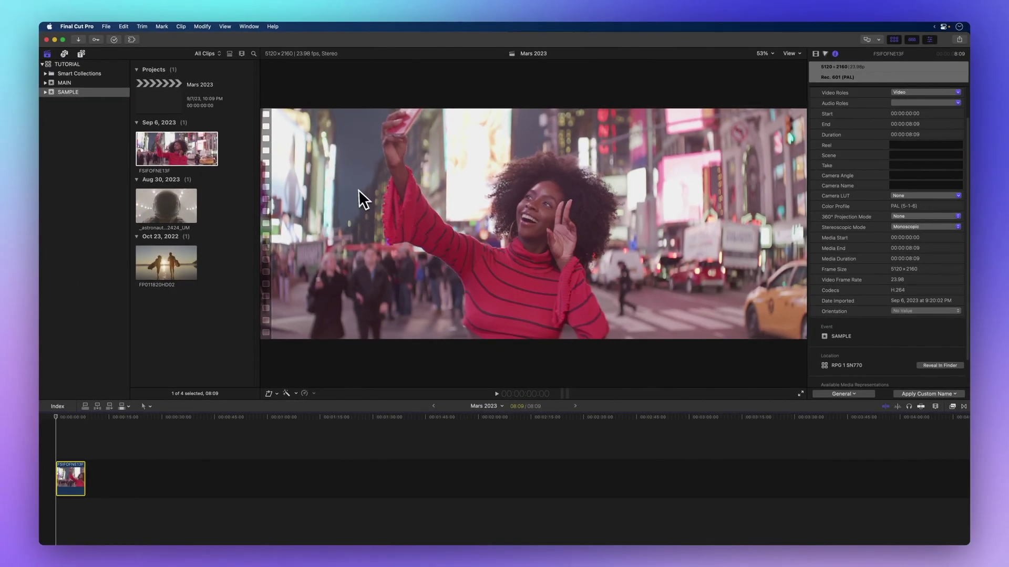
- Select Mars 2023, toggle the Inspector off and on, and choose Modify for its settings
left_click(162, 90)
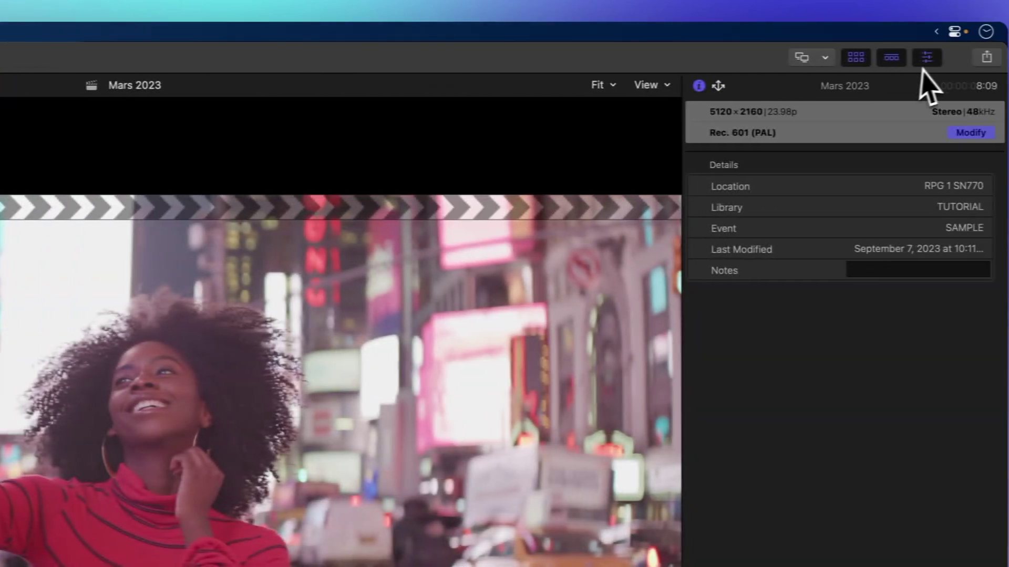
left_click(926, 59)
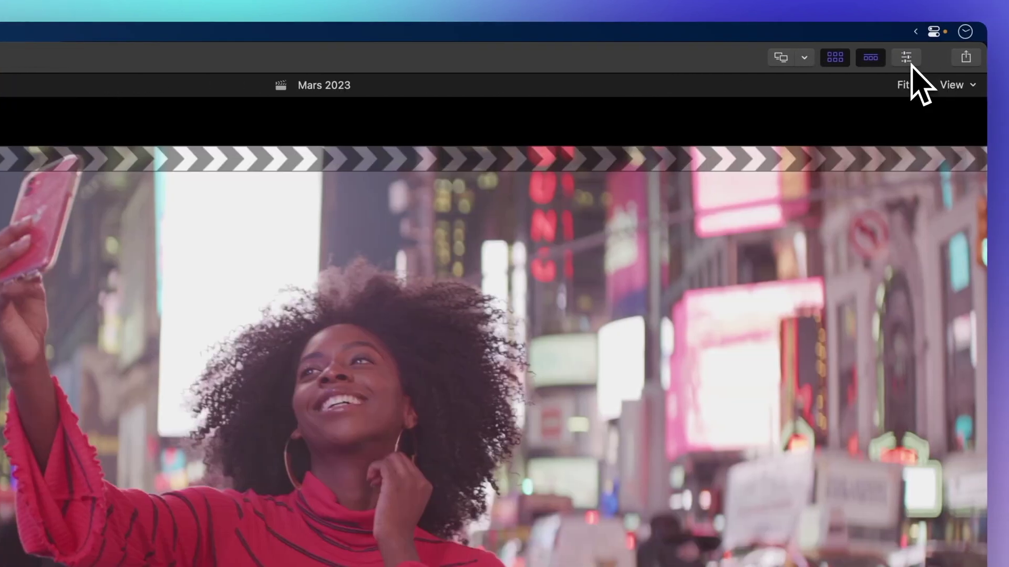
left_click(911, 64)
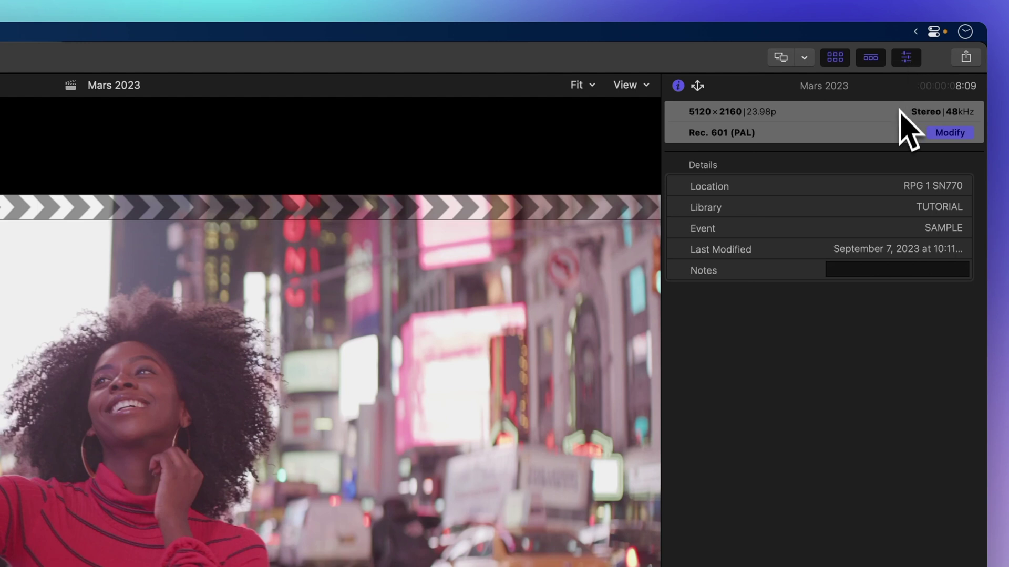
left_click(942, 133)
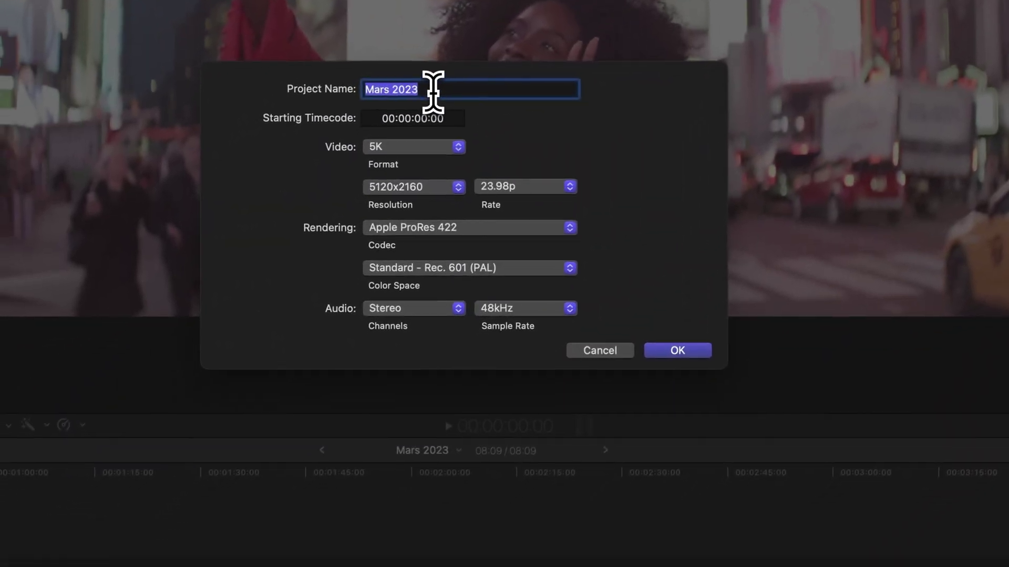
- Begin renaming the project to NYC, then cancel so it stays Mars 2023
left_click_drag(429, 91, 383, 92)
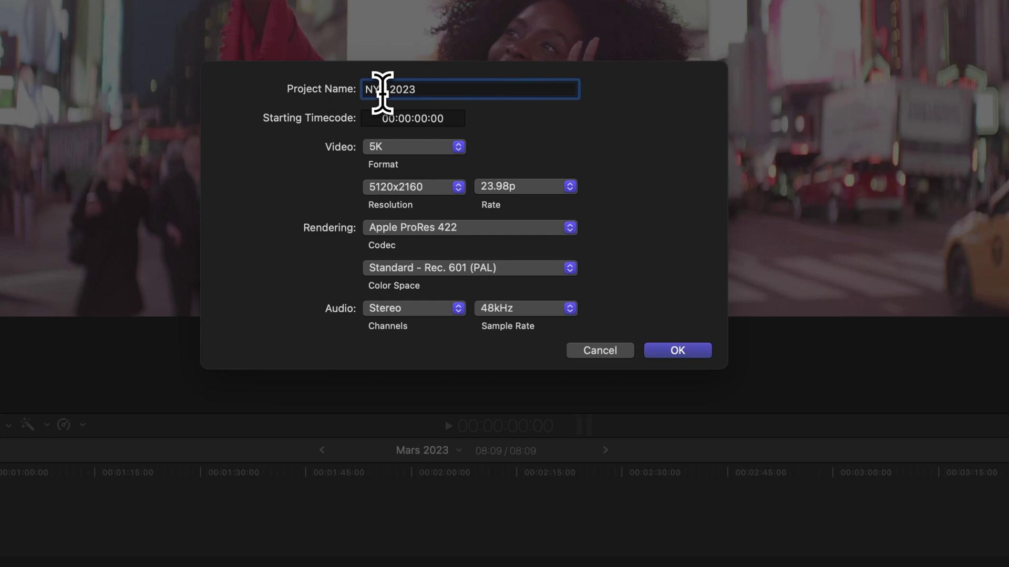
type("NY")
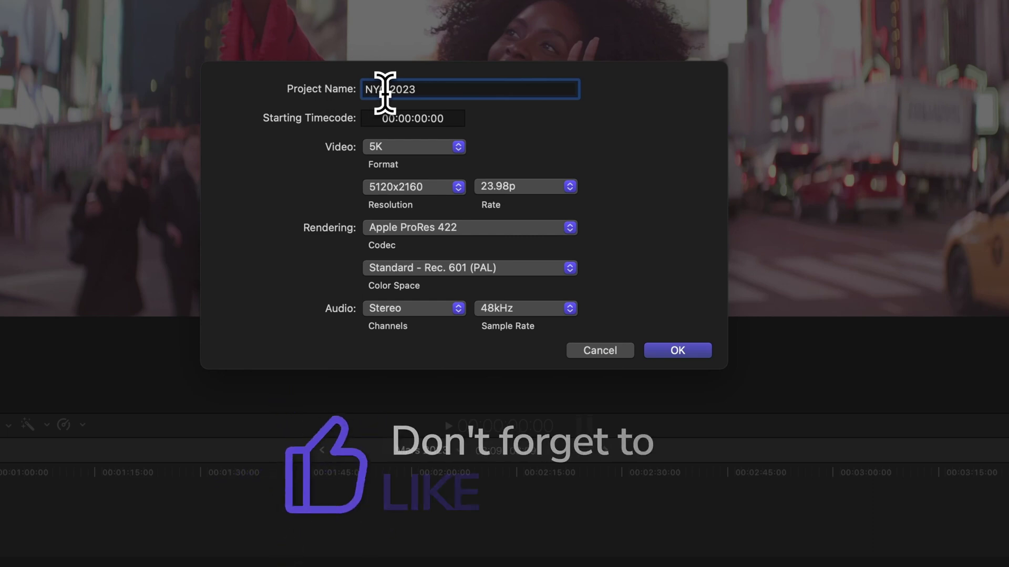
type("C")
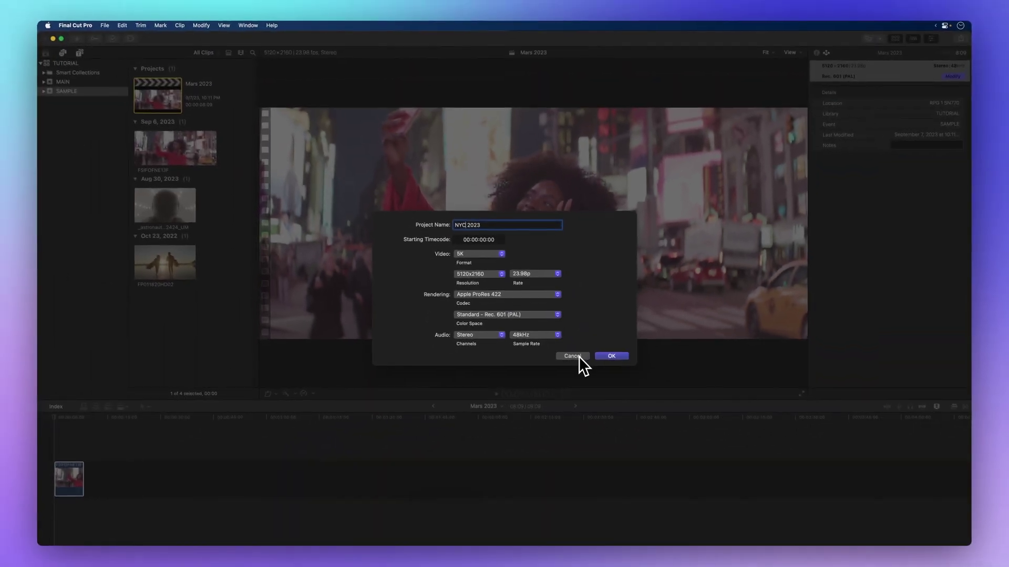
left_click(589, 355)
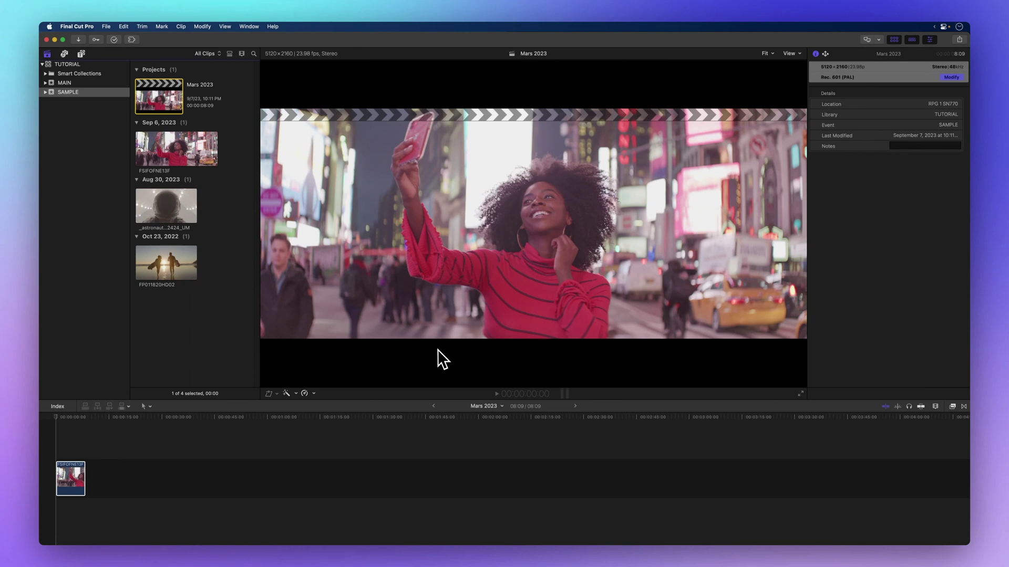
- Create a new custom-settings project named Night Life in the SAMPLE event
key("super+n")
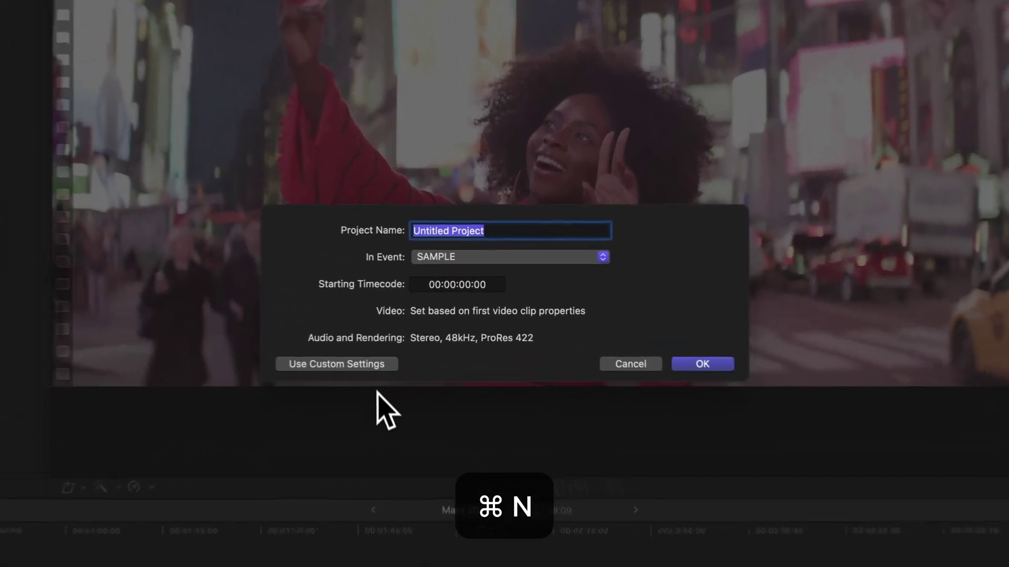
left_click(366, 367)
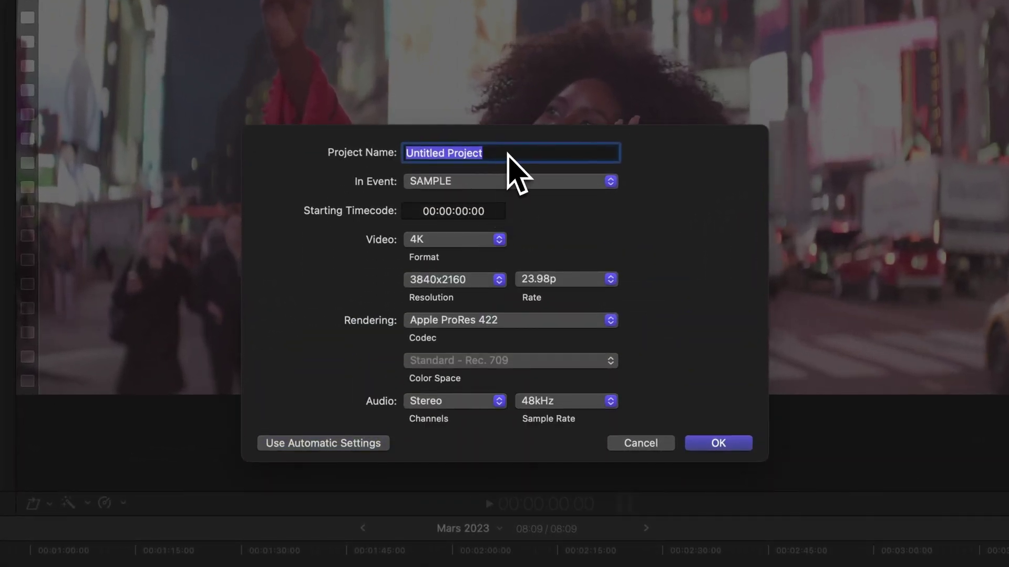
type("Night Life")
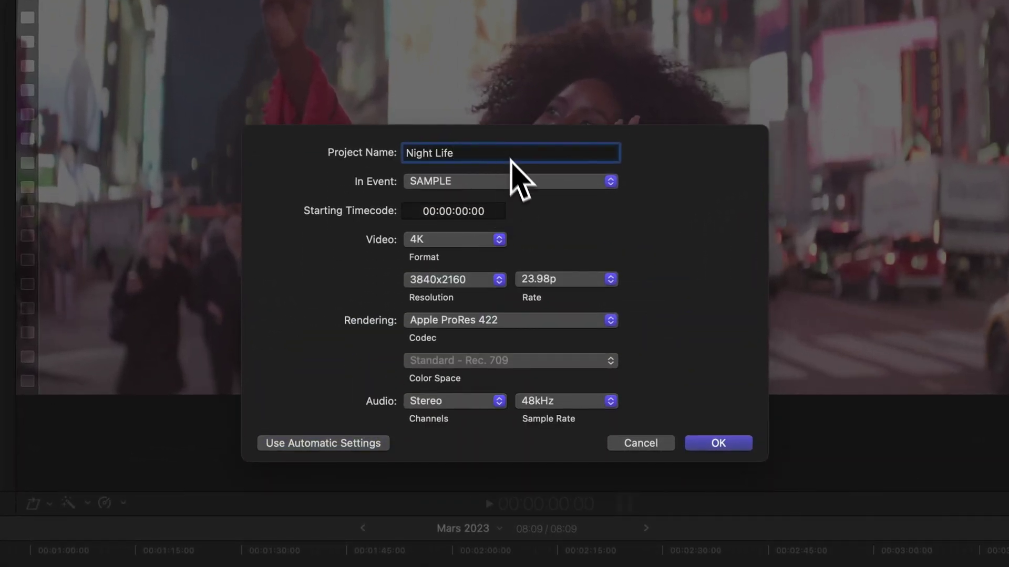
left_click(521, 181)
left_click(525, 184)
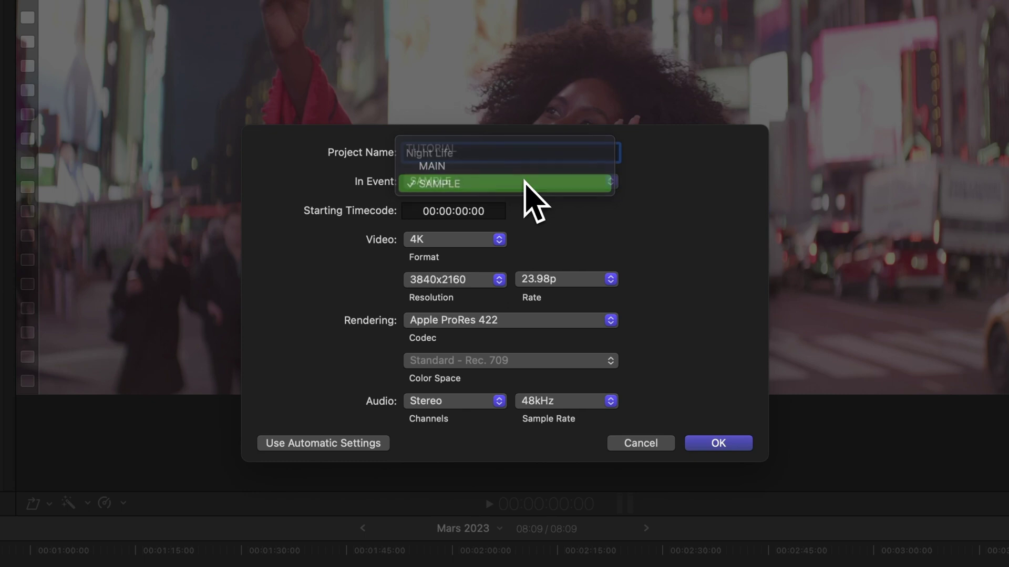
- Leave the starting timecode at 00:00:00:00
left_click(495, 210)
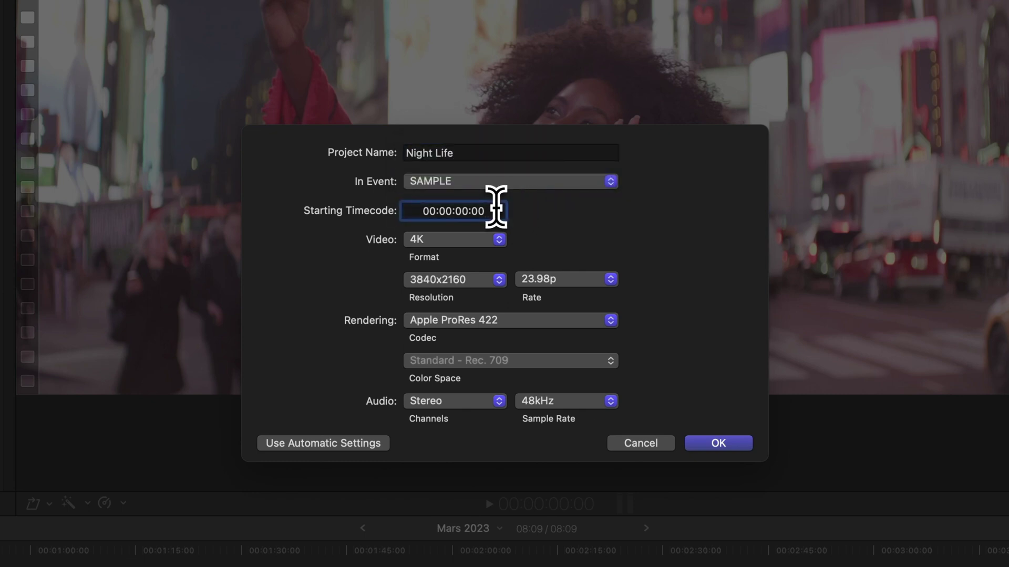
left_click_drag(495, 210, 349, 210)
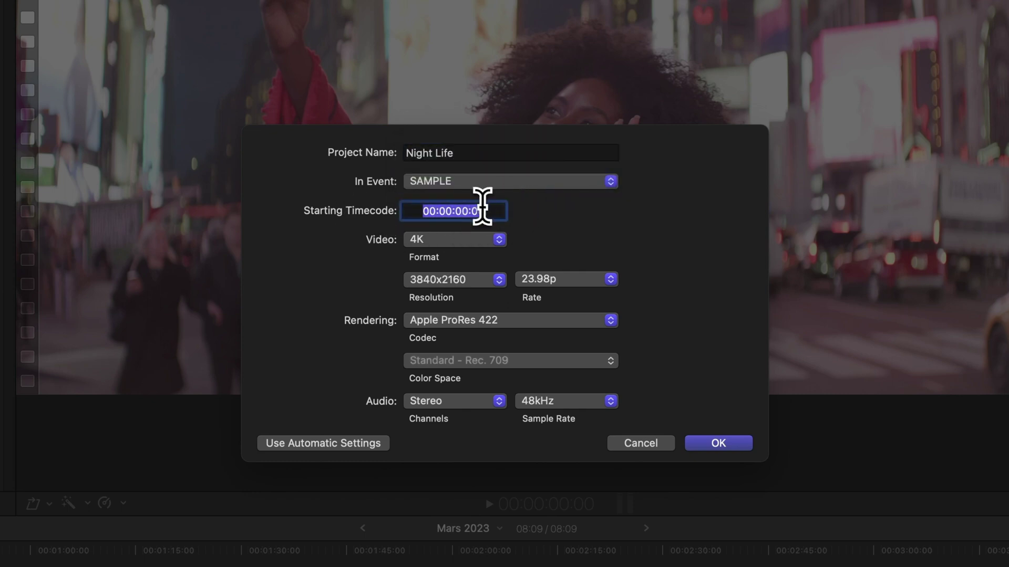
left_click(488, 210)
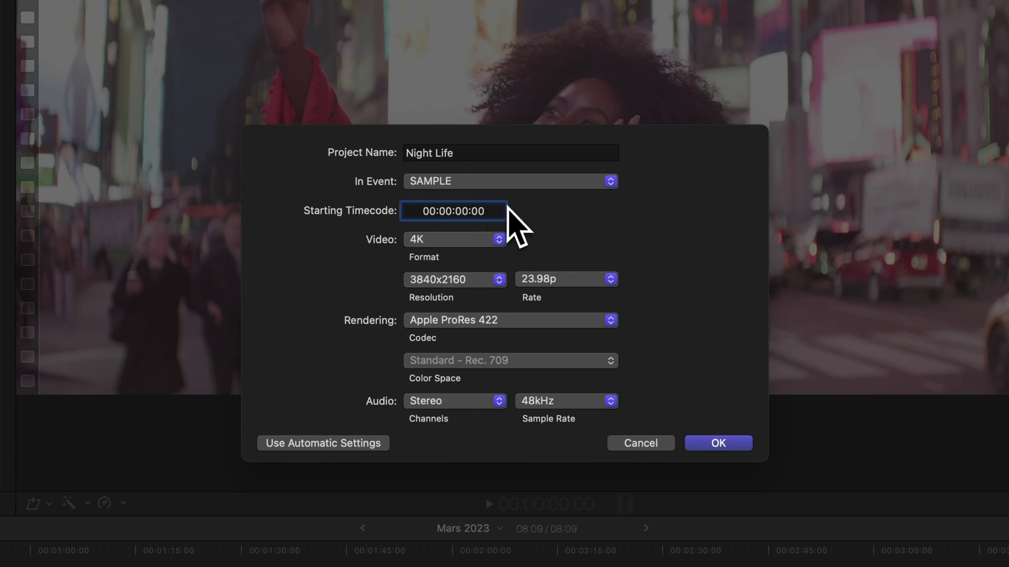
left_click(546, 279)
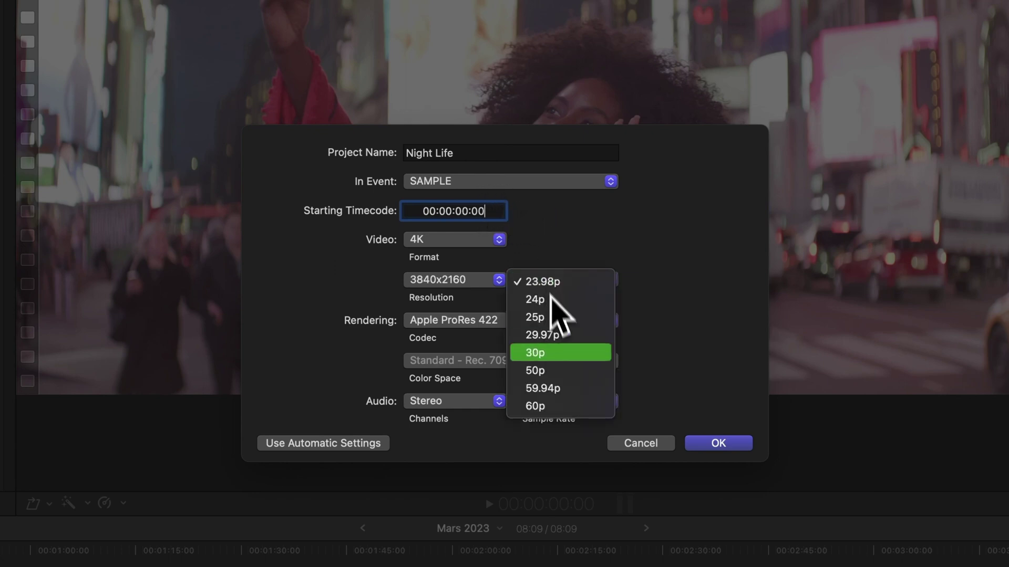
- Try 59.94p as the frame rate, then return it to 23.98p
left_click(561, 385)
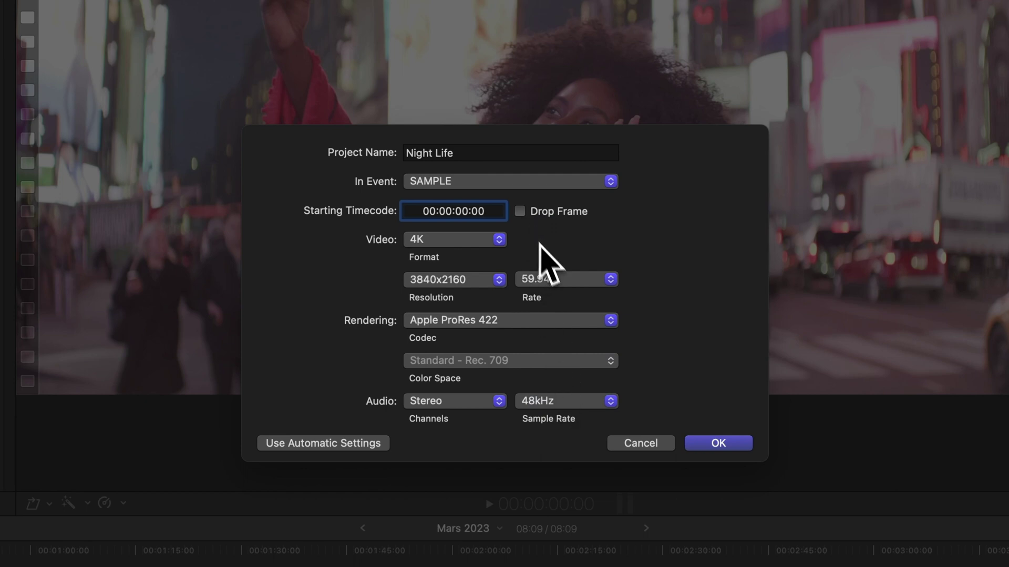
left_click(556, 279)
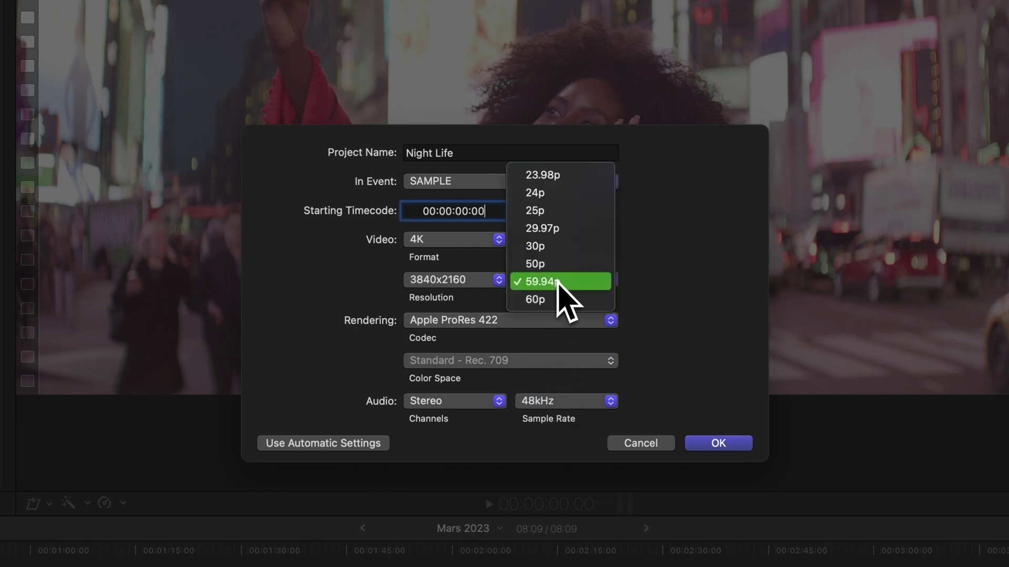
left_click(556, 179)
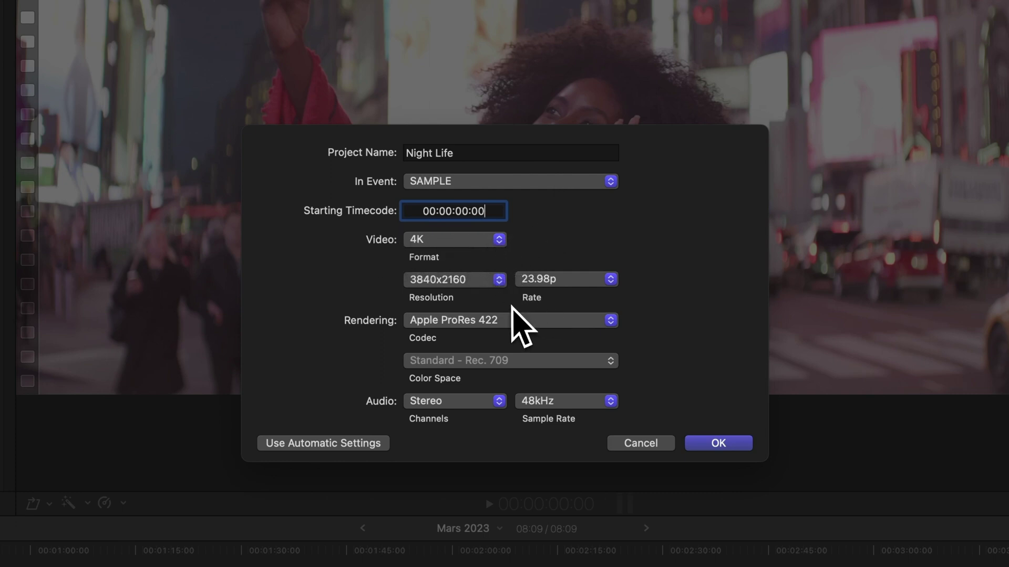
- Switch the video format to 1080p HD with 1920x1080 resolution
left_click(480, 241)
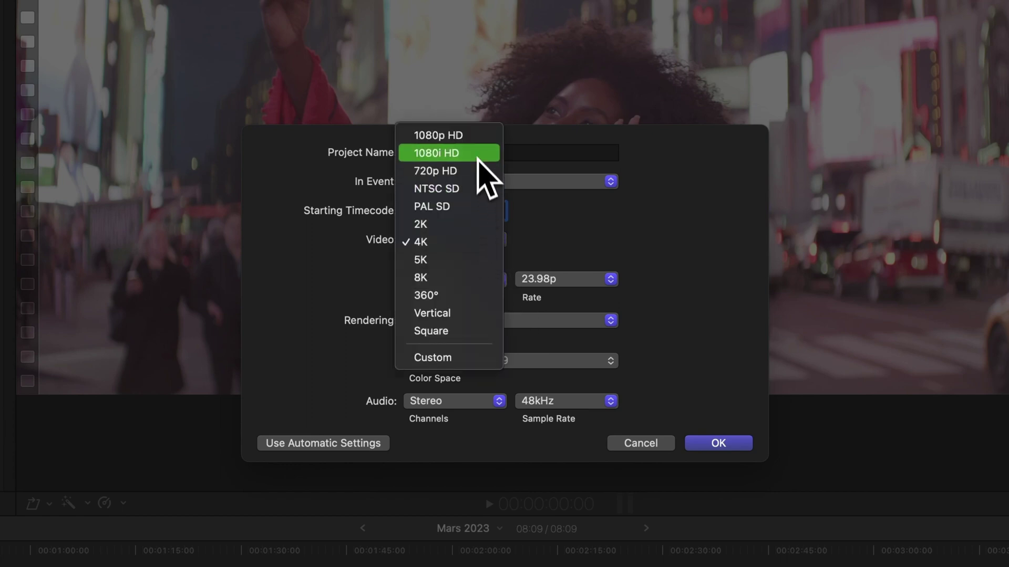
left_click(478, 137)
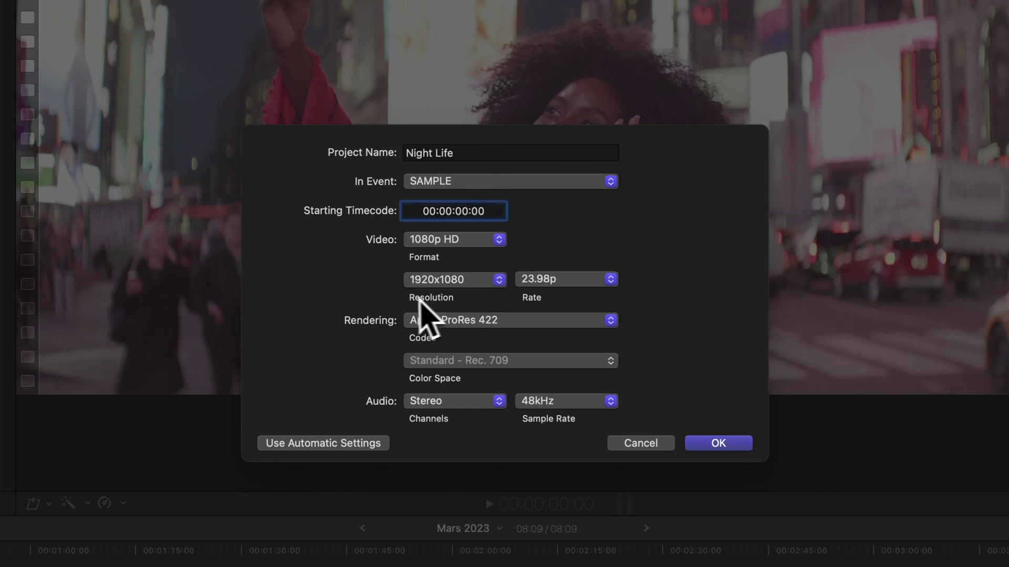
left_click(493, 281)
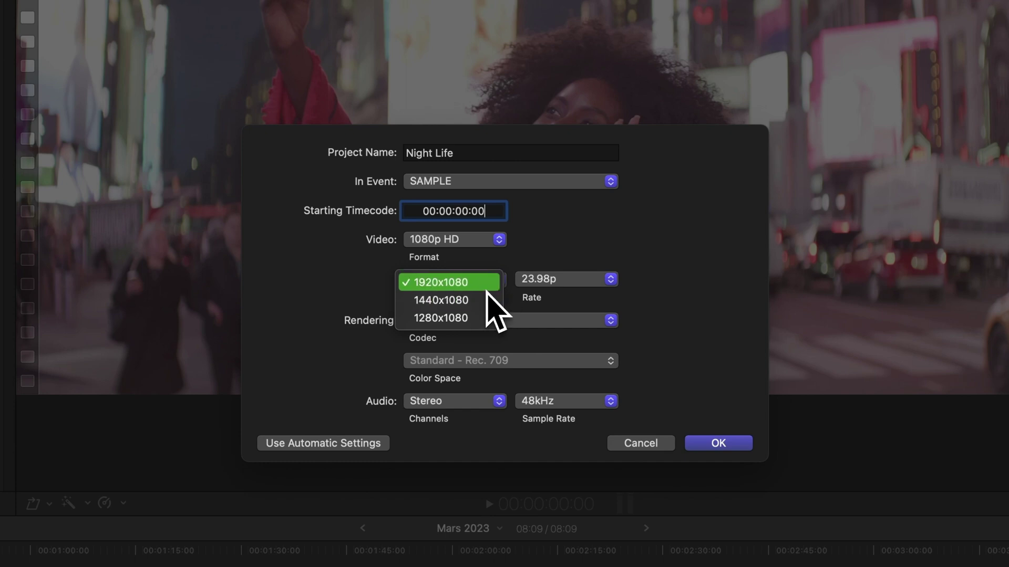
left_click(486, 284)
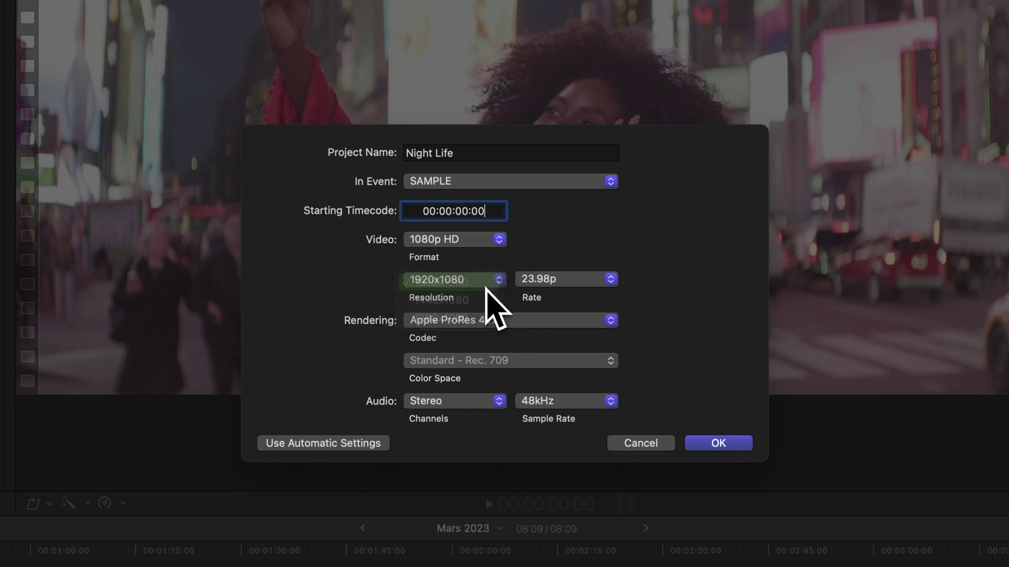
left_click(595, 282)
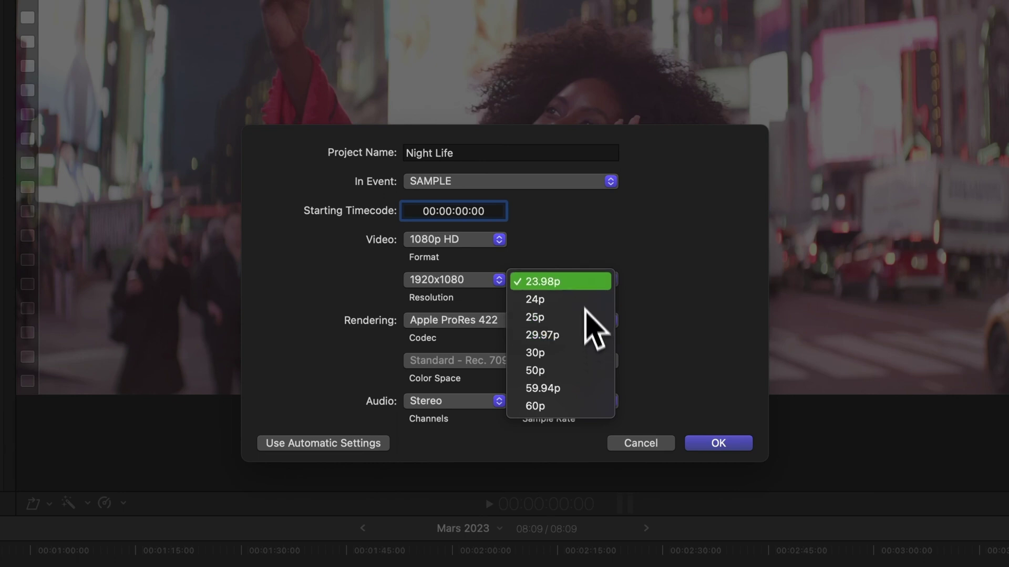
- Keep the frame rate at 23.98p and the codec at Apple ProRes 422
left_click(581, 284)
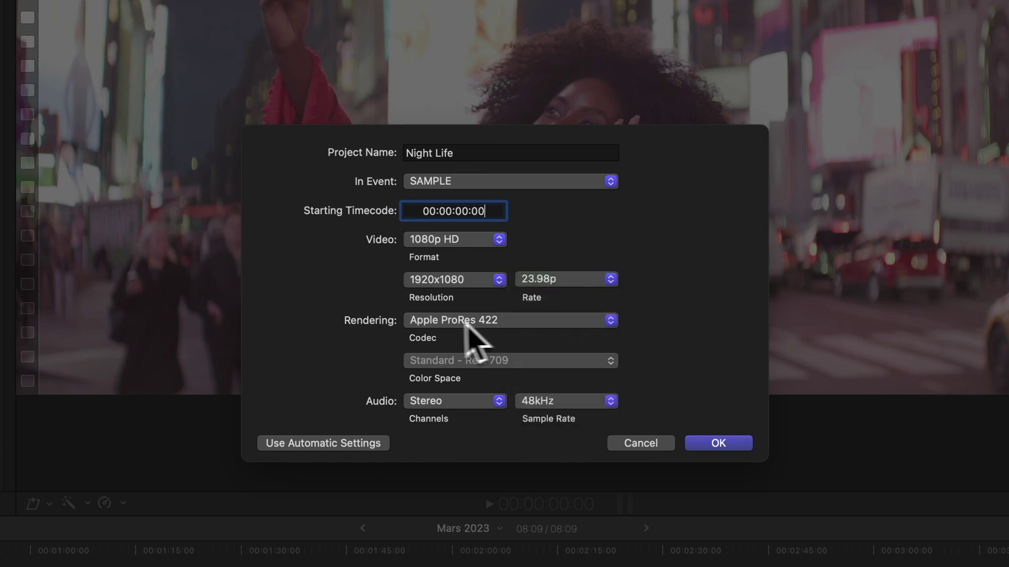
left_click(435, 320)
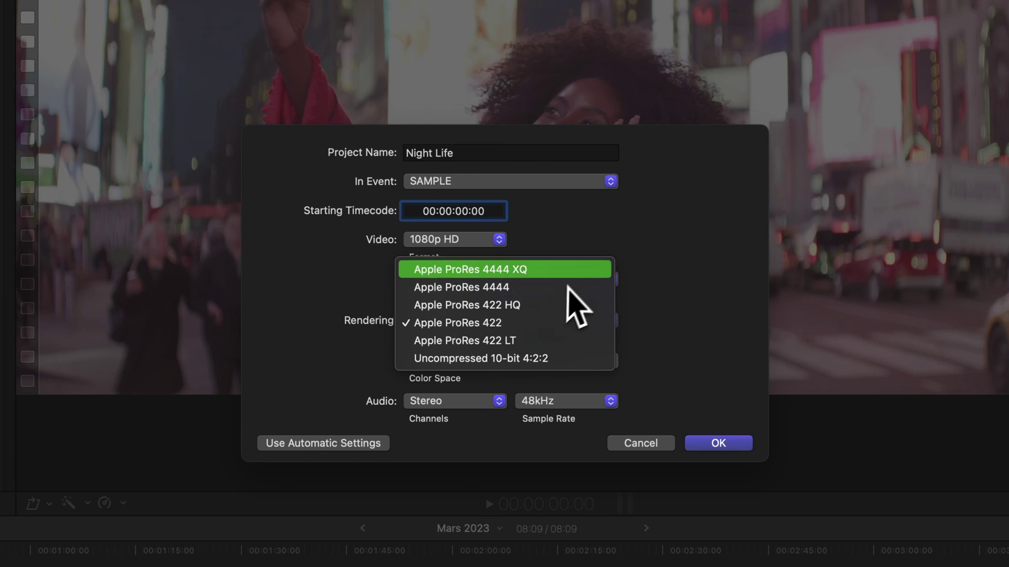
left_click(573, 321)
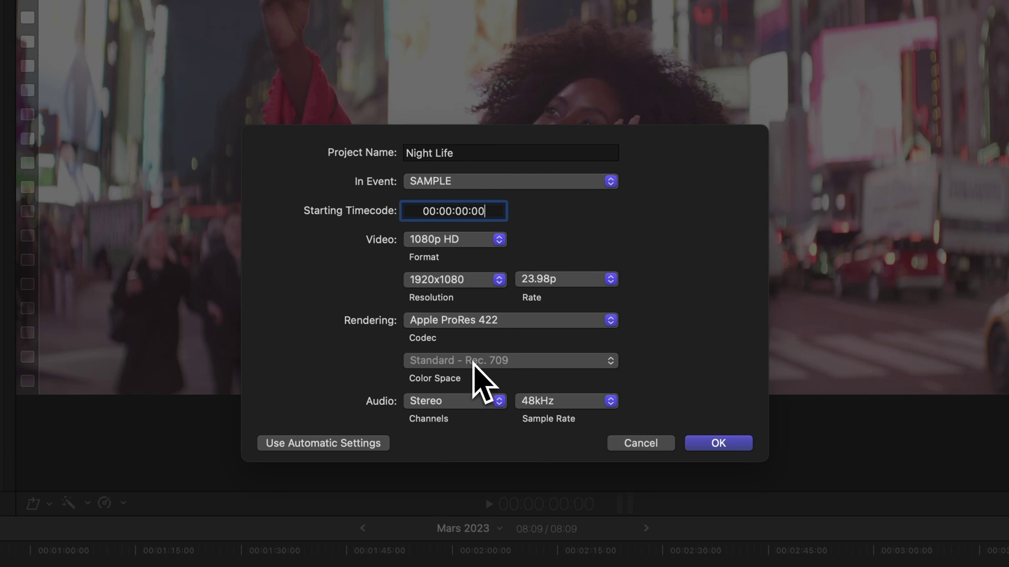
- Set the video format to Custom, keeping Standard - Rec. 709 colour space
left_click(440, 241)
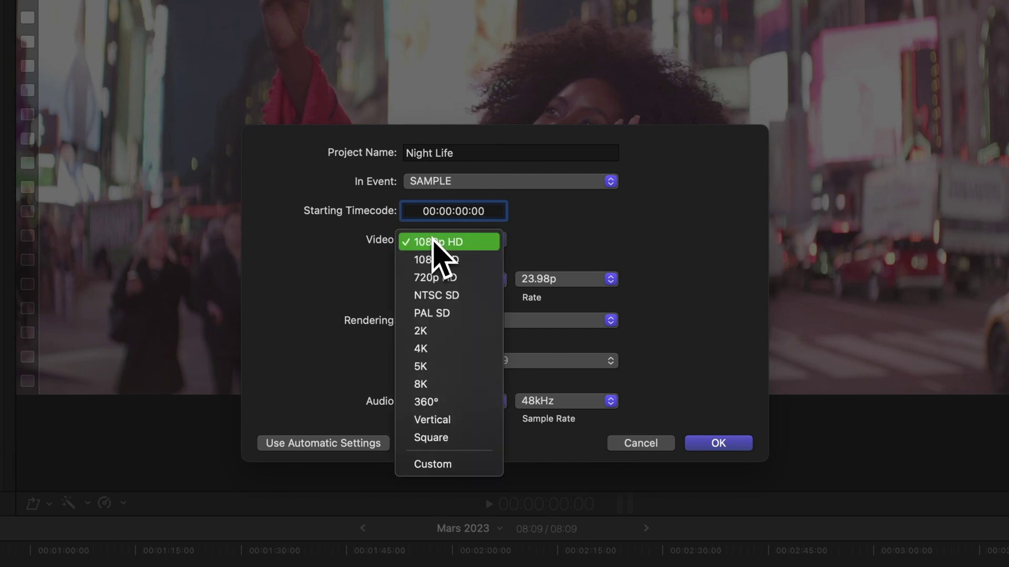
left_click(440, 465)
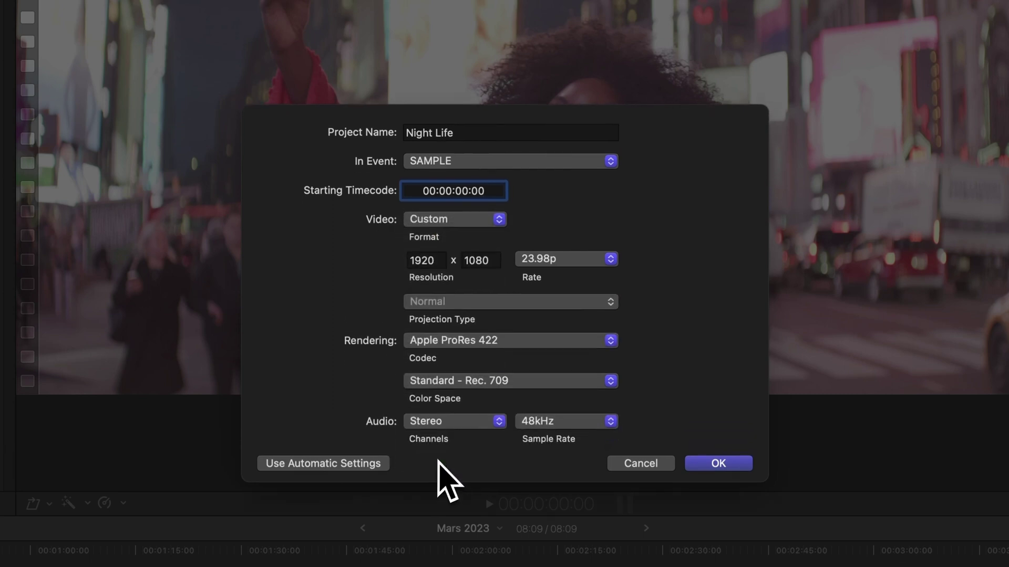
left_click(476, 386)
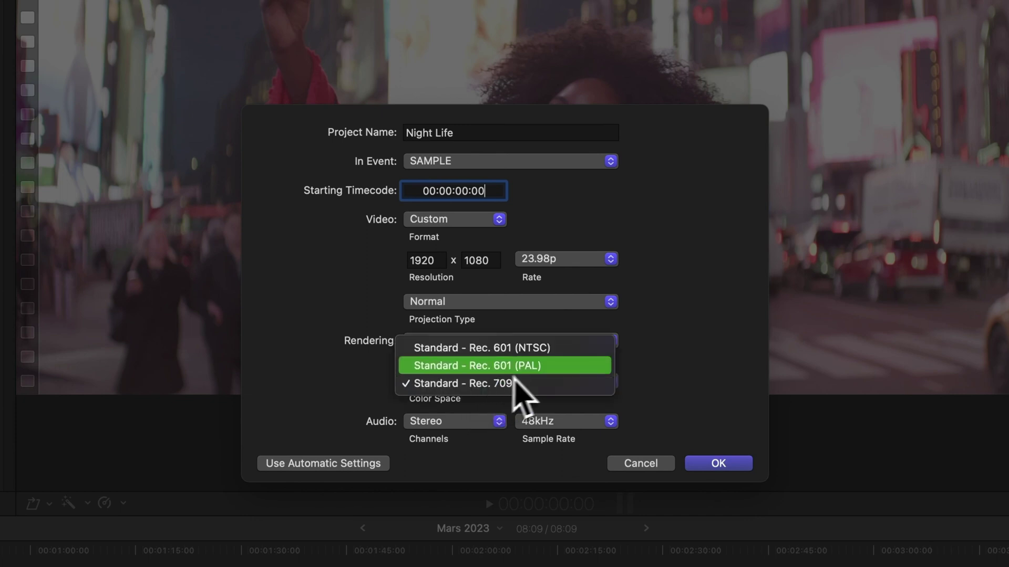
left_click(571, 383)
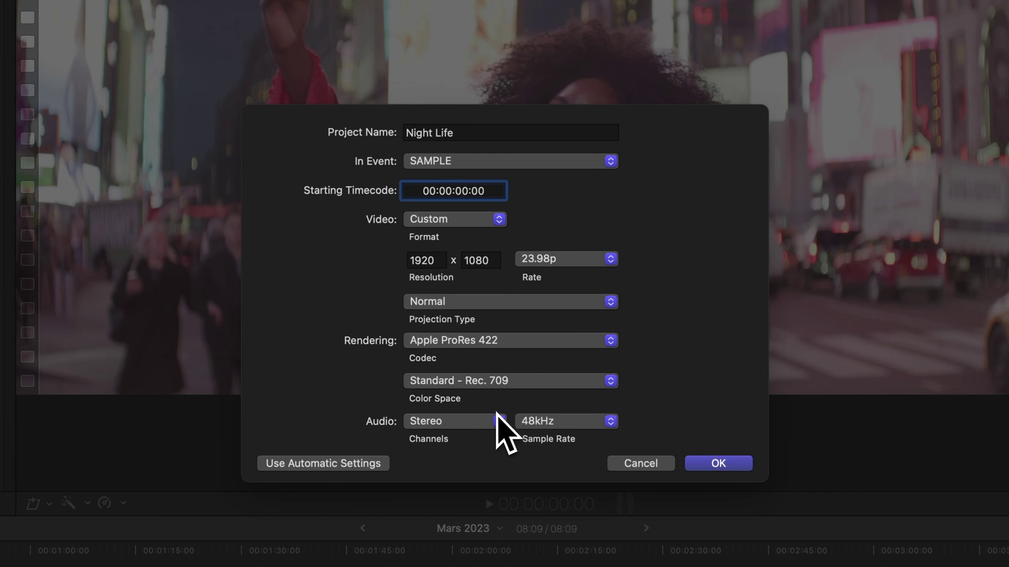
- Set Night Life's audio channels to Surround and the sample rate to 192kHz
left_click(460, 427)
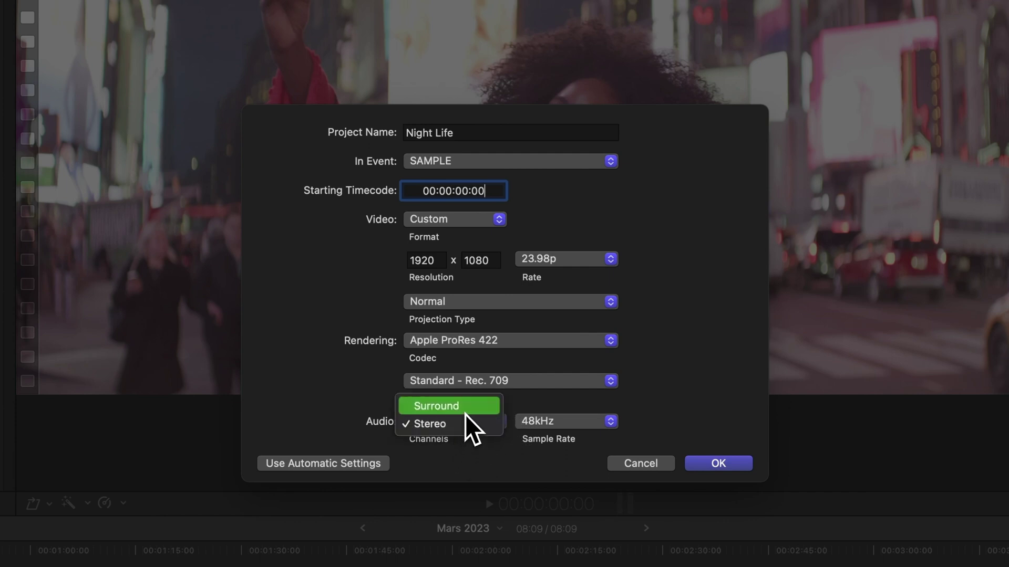
left_click(464, 412)
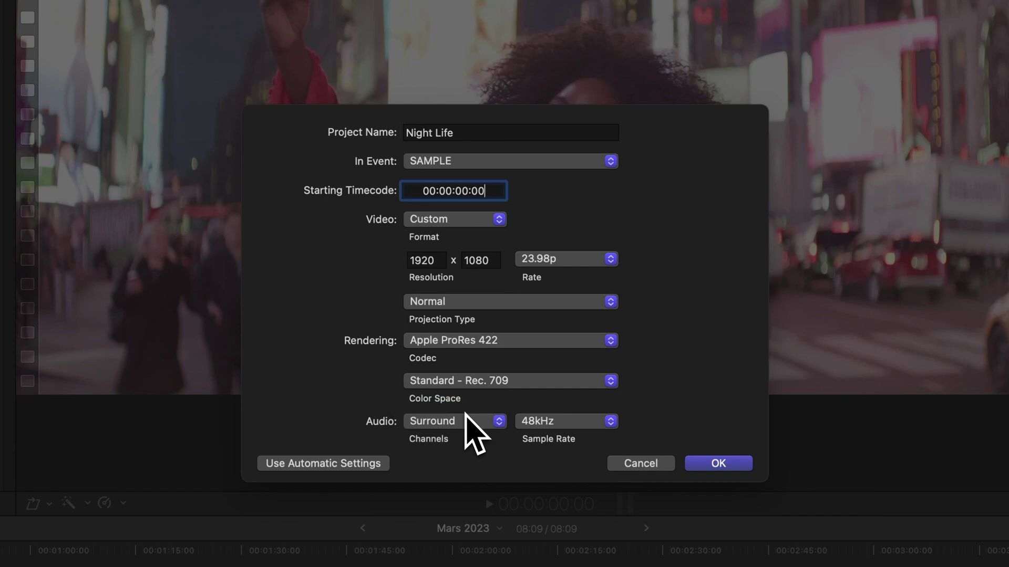
left_click(607, 422)
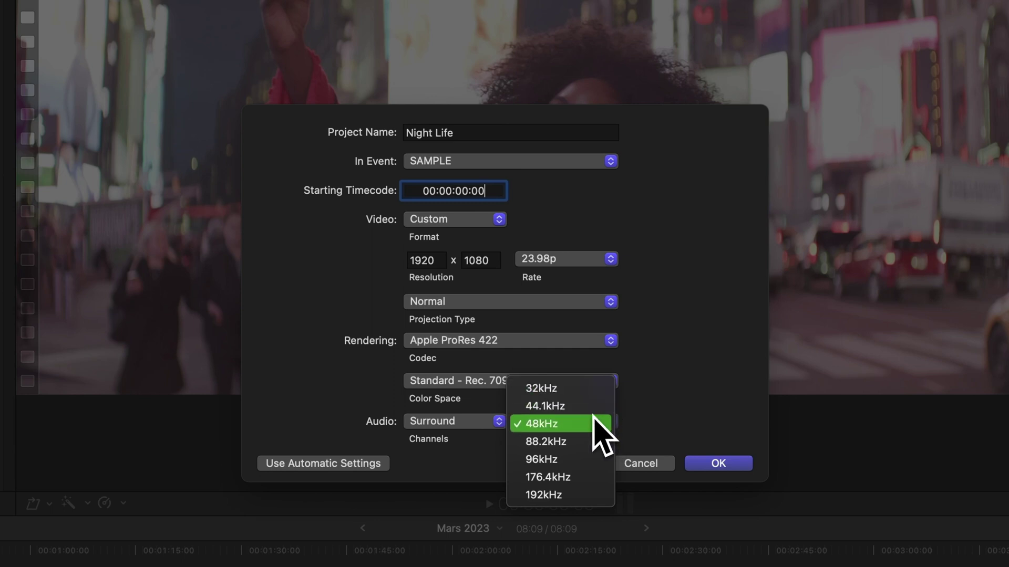
left_click(581, 499)
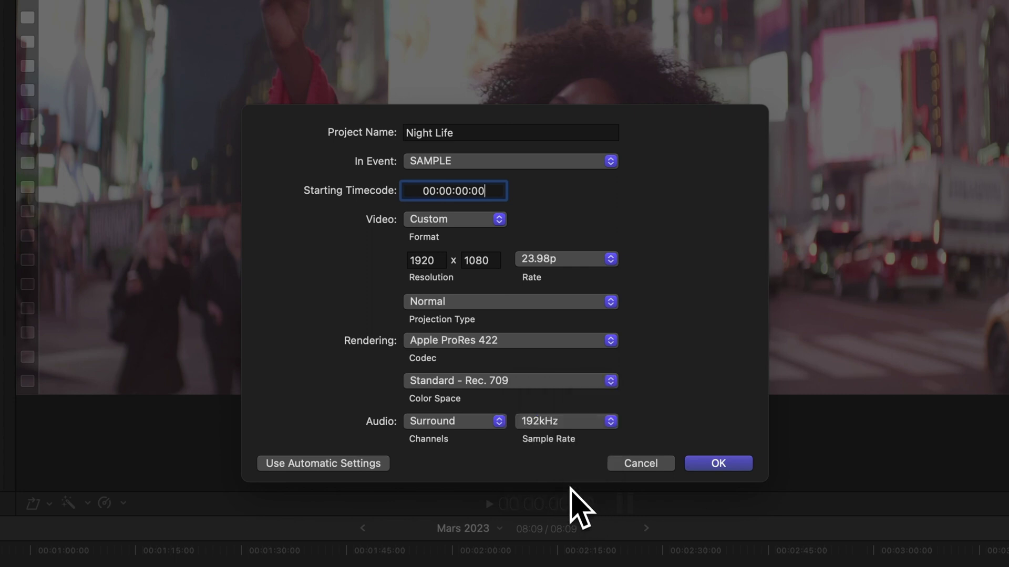